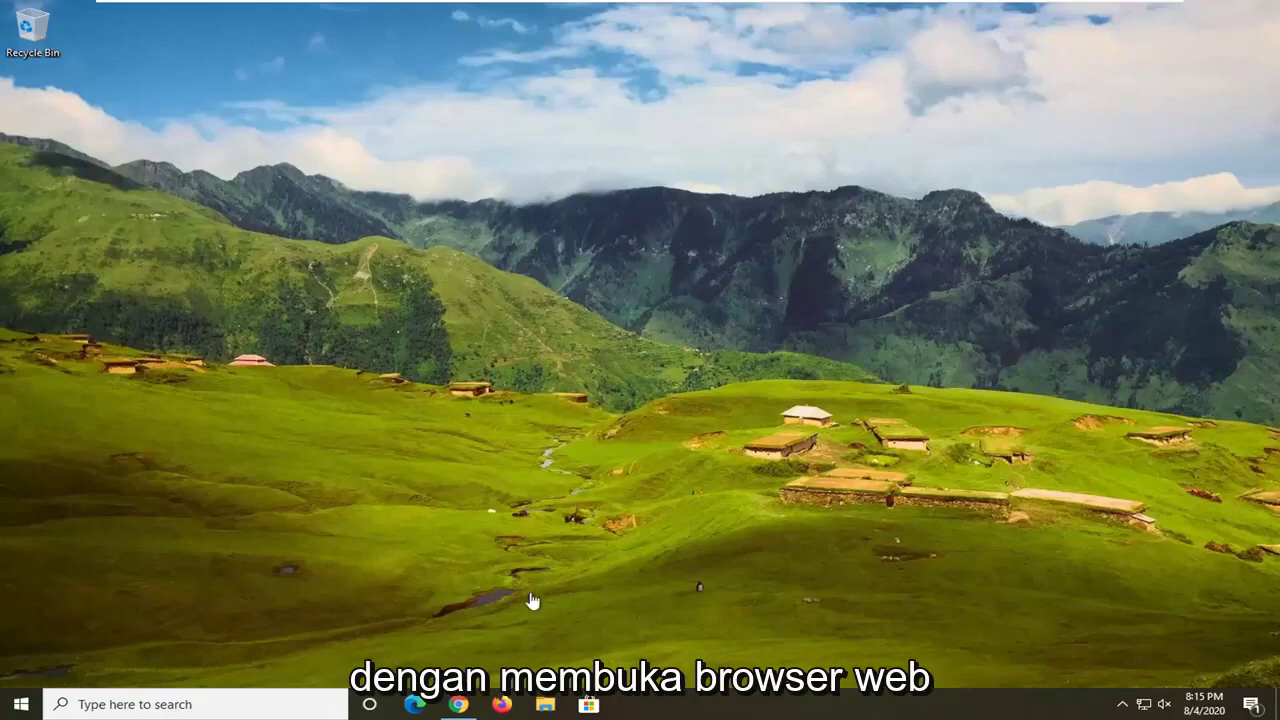
Open a maximized Google Chrome window and search Google for "microsoft visual c++"
right_click(458, 704)
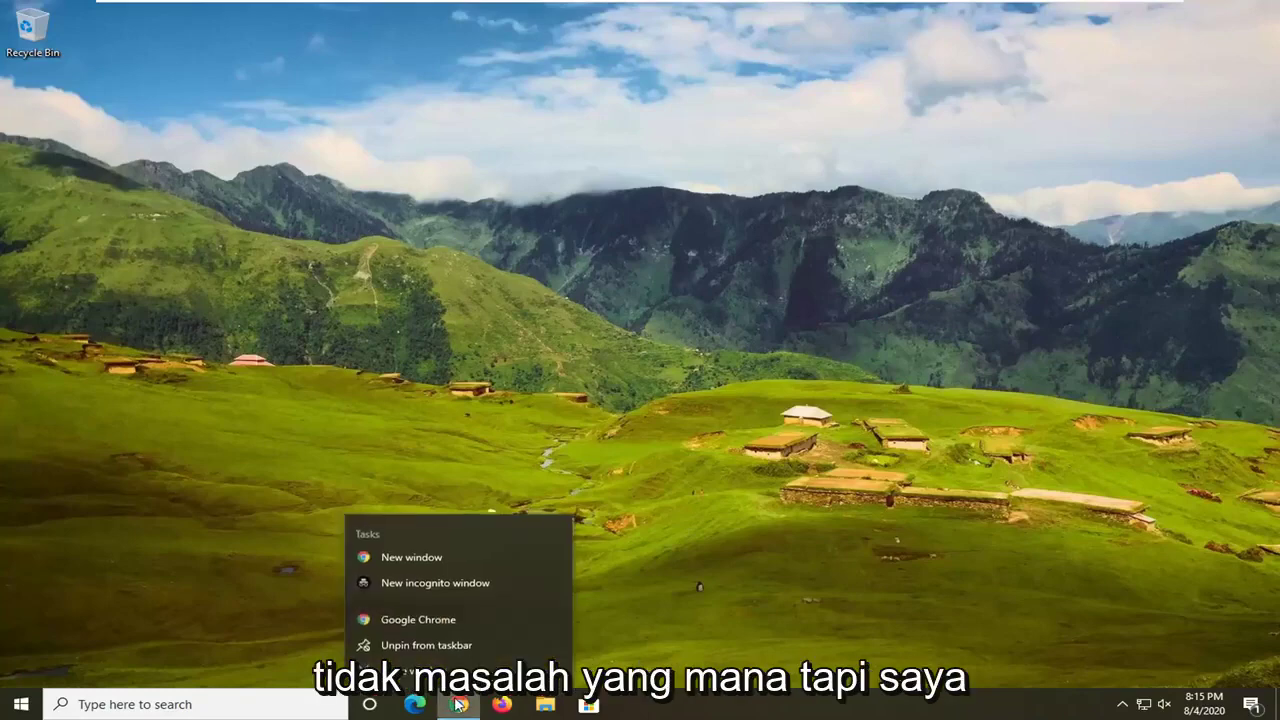
left_click(440, 617)
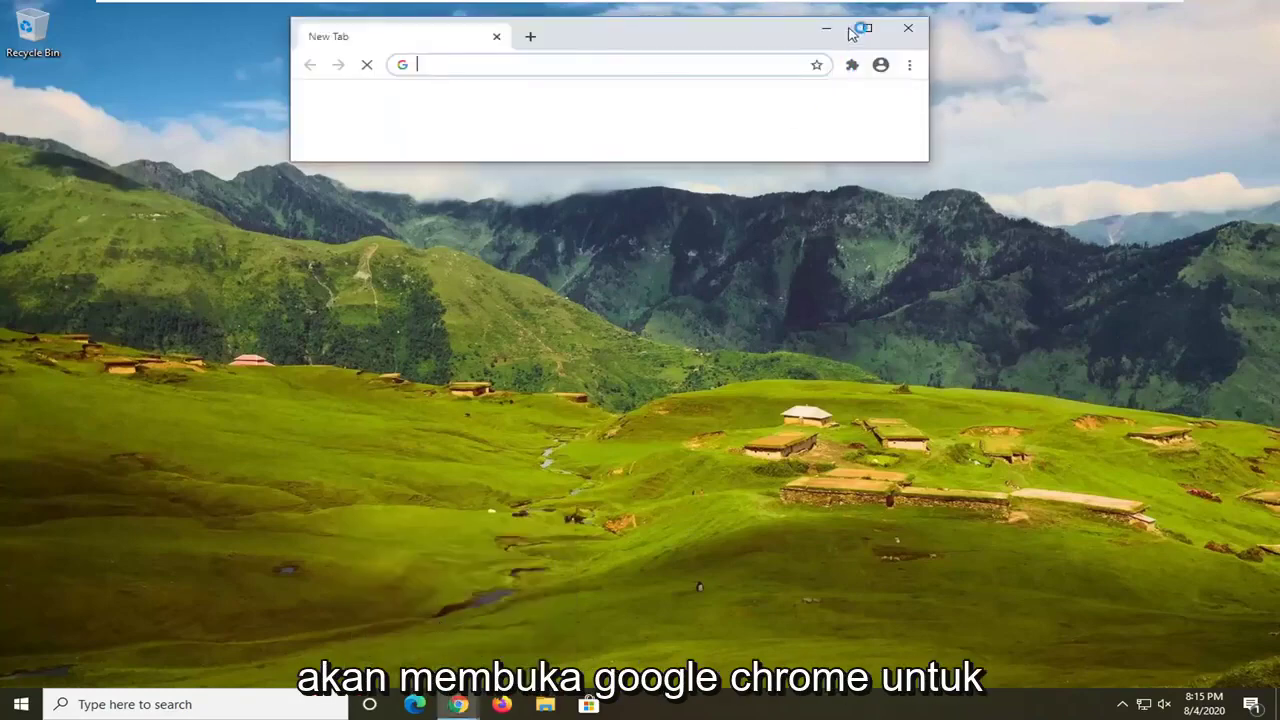
left_click(860, 30)
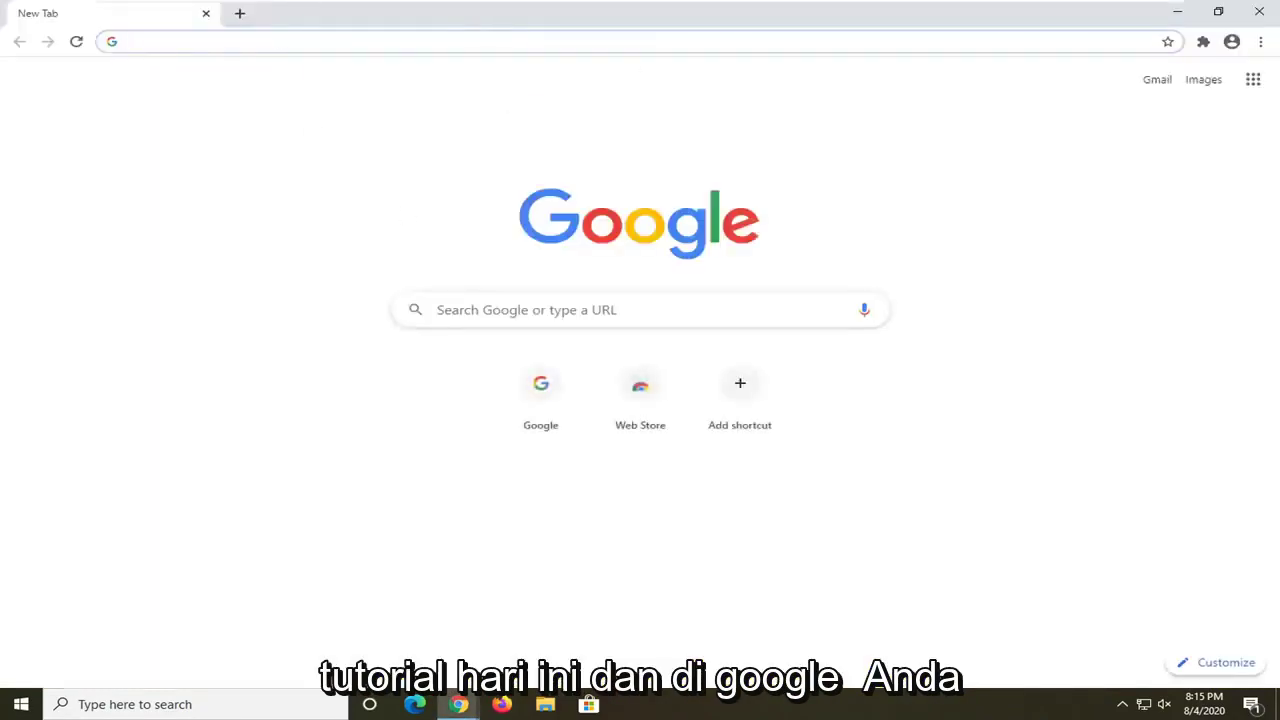
left_click(434, 309)
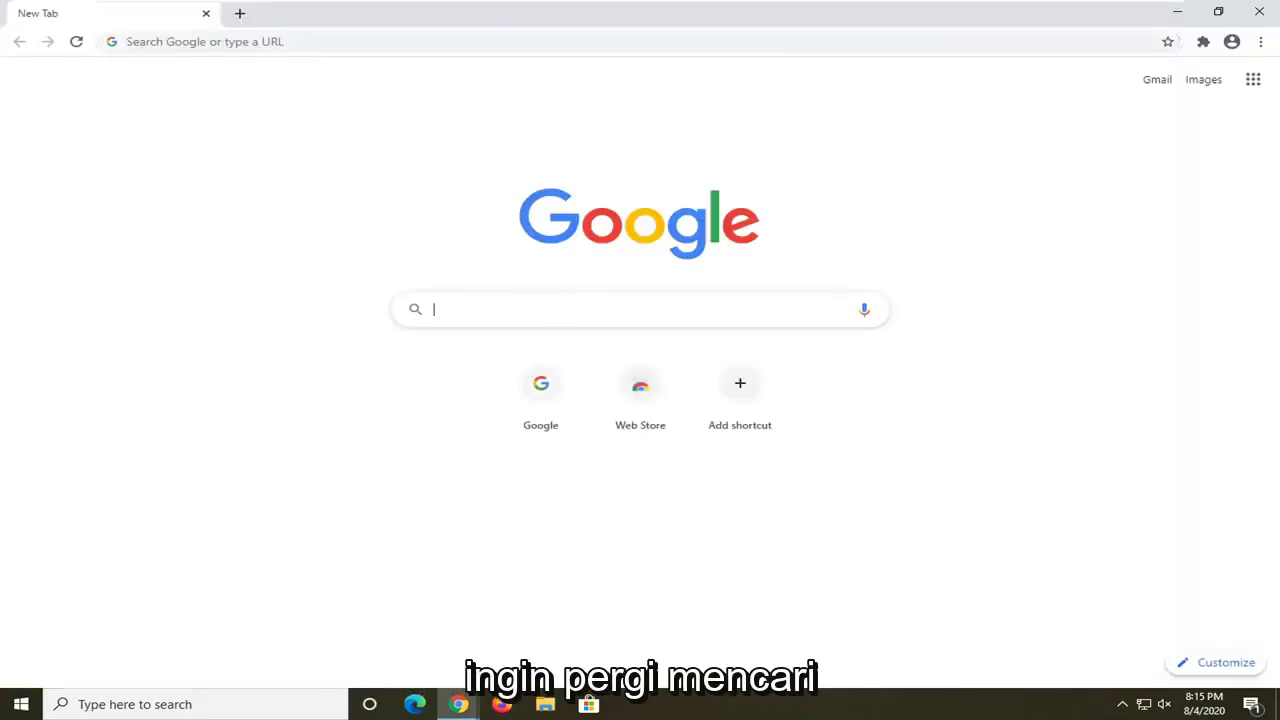
type("microsoft visua")
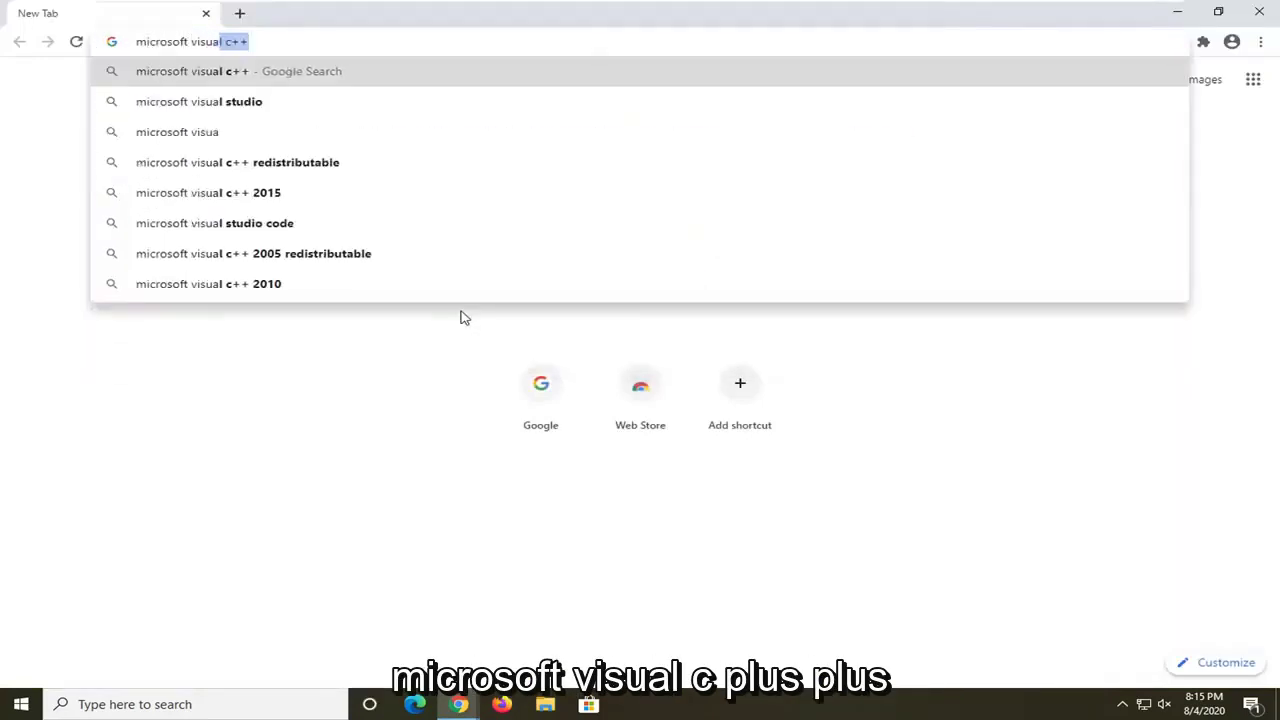
type("l c++")
key("Return")
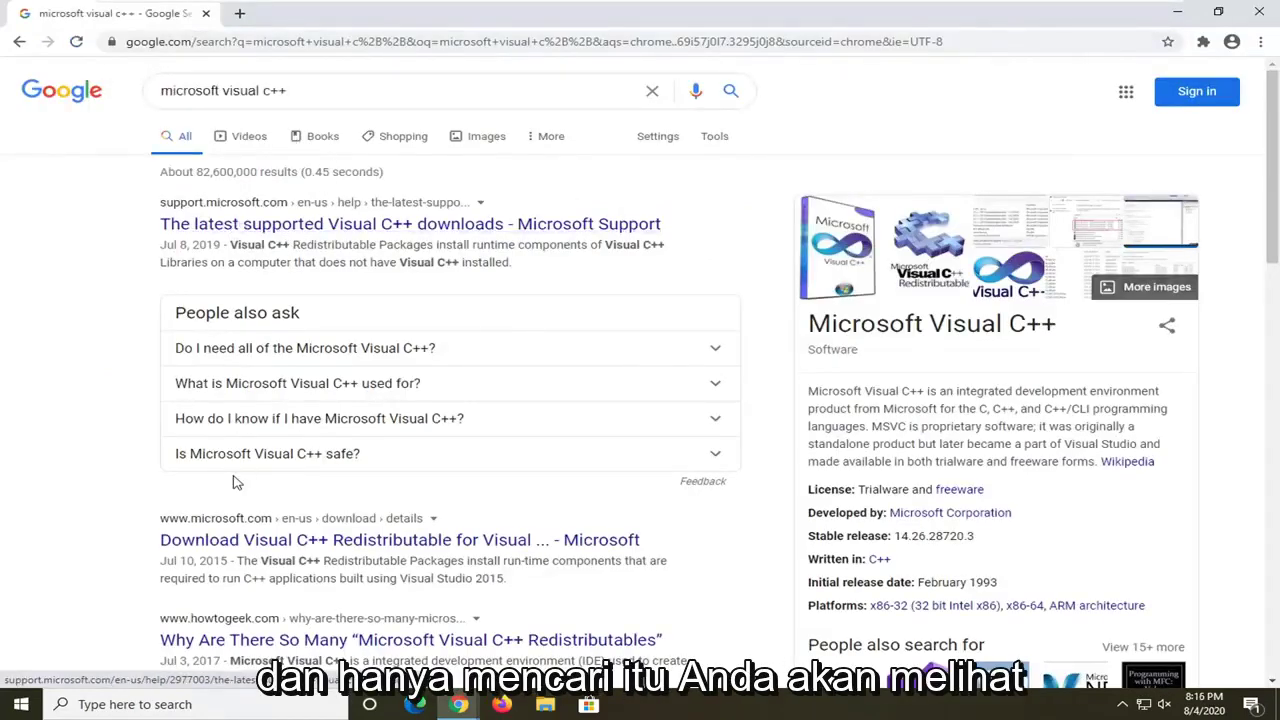
Open Microsoft's Visual C++ Redistributable for Visual Studio 2015 page from the search results and bring up its English download choices
scroll(233, 481, "down", 1)
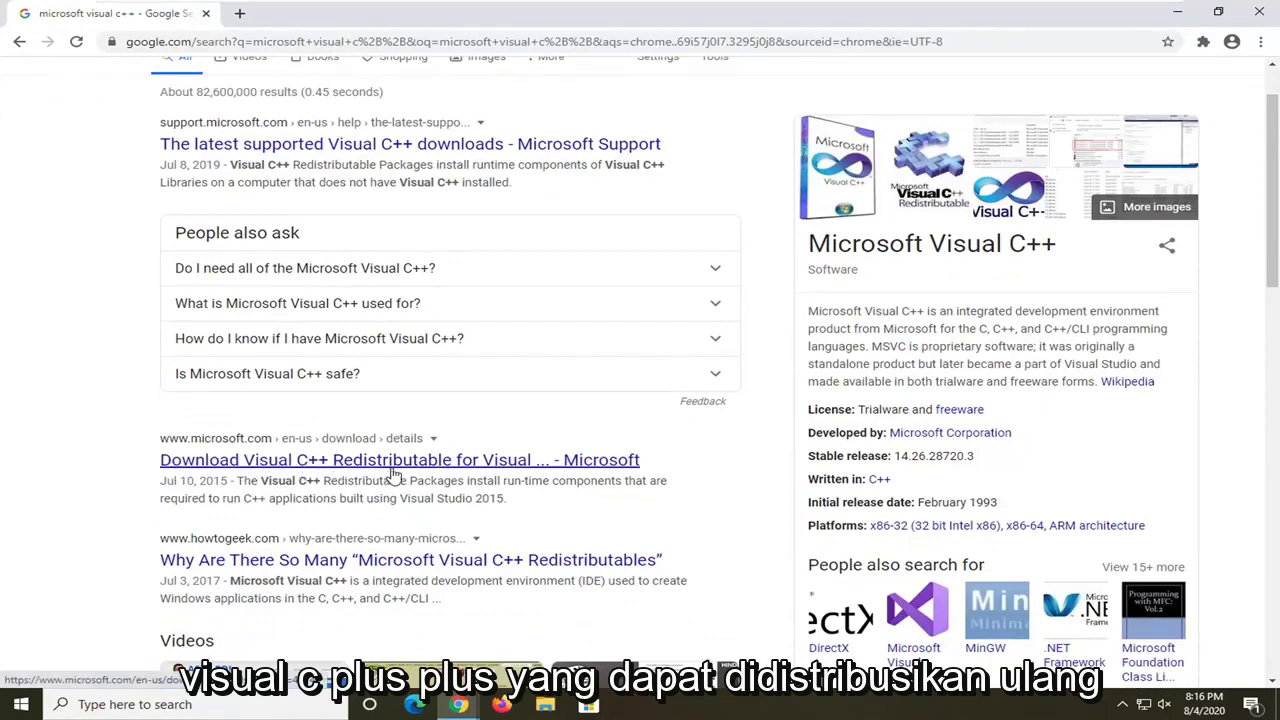
left_click(331, 474)
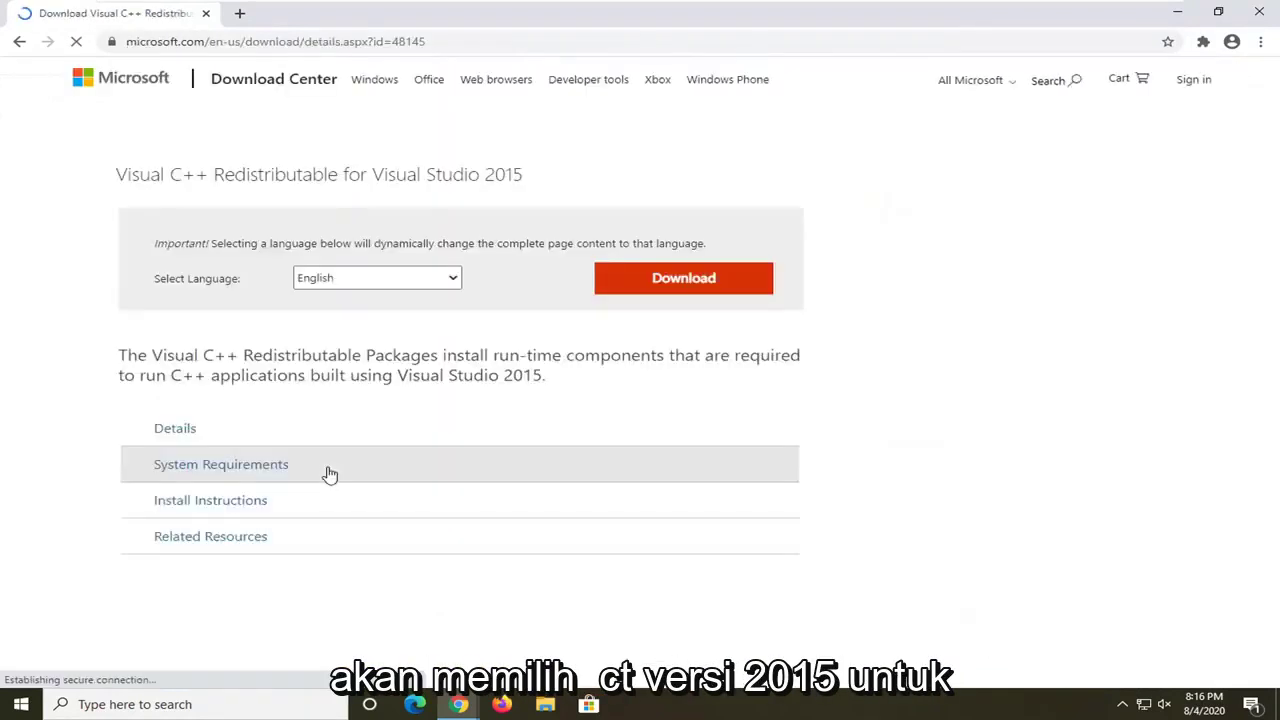
scroll(411, 463, "down", 3)
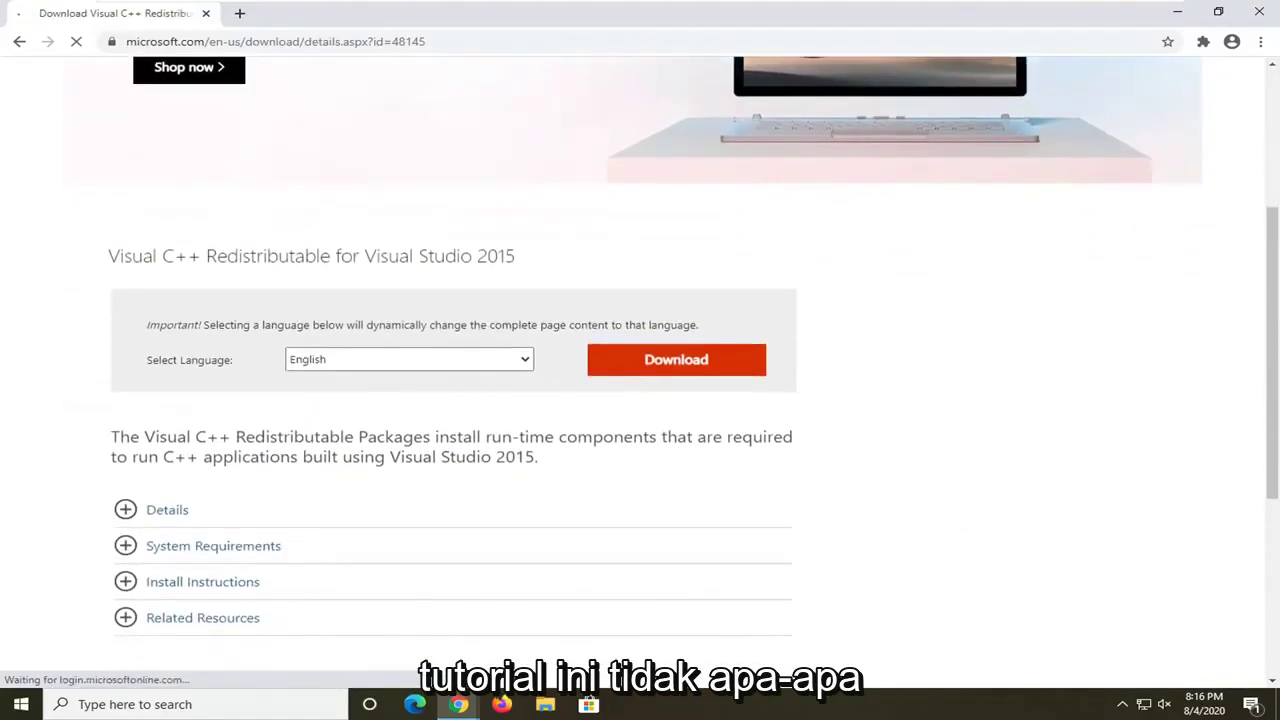
left_click(686, 363)
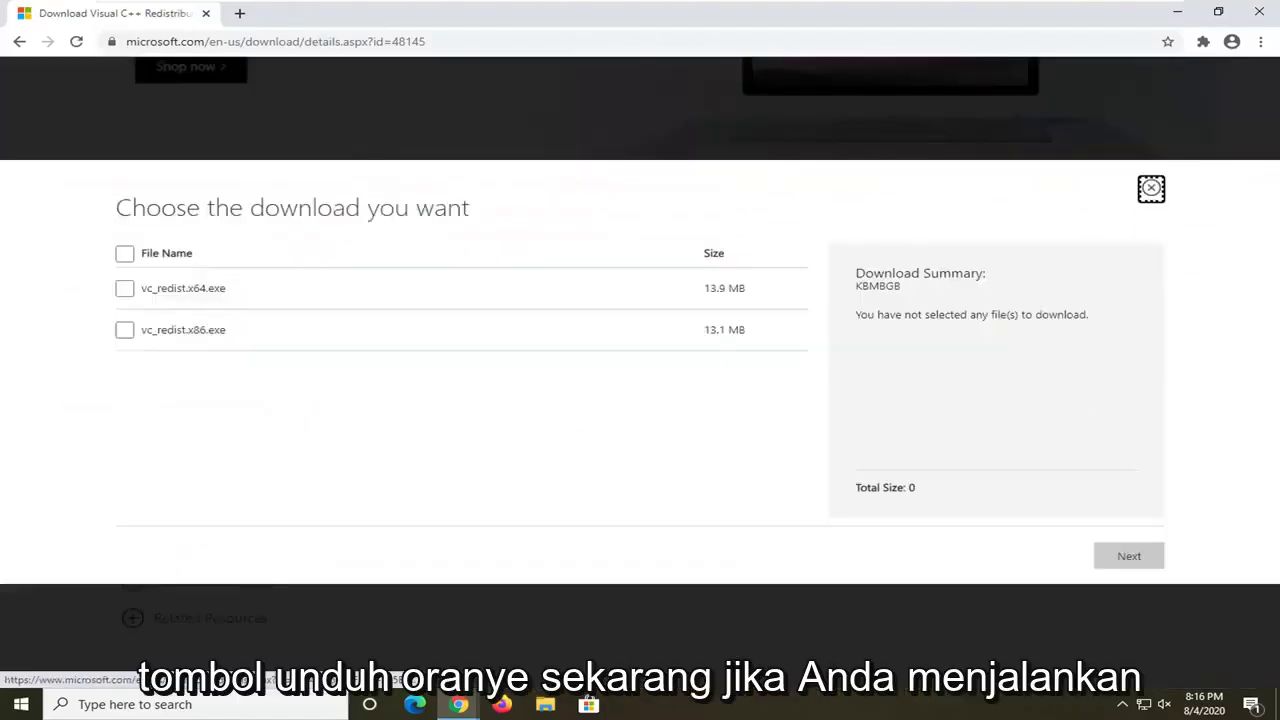
Choose vc_redist.x86.exe from the available files and download it
left_click_drag(186, 330, 227, 330)
left_click(186, 330)
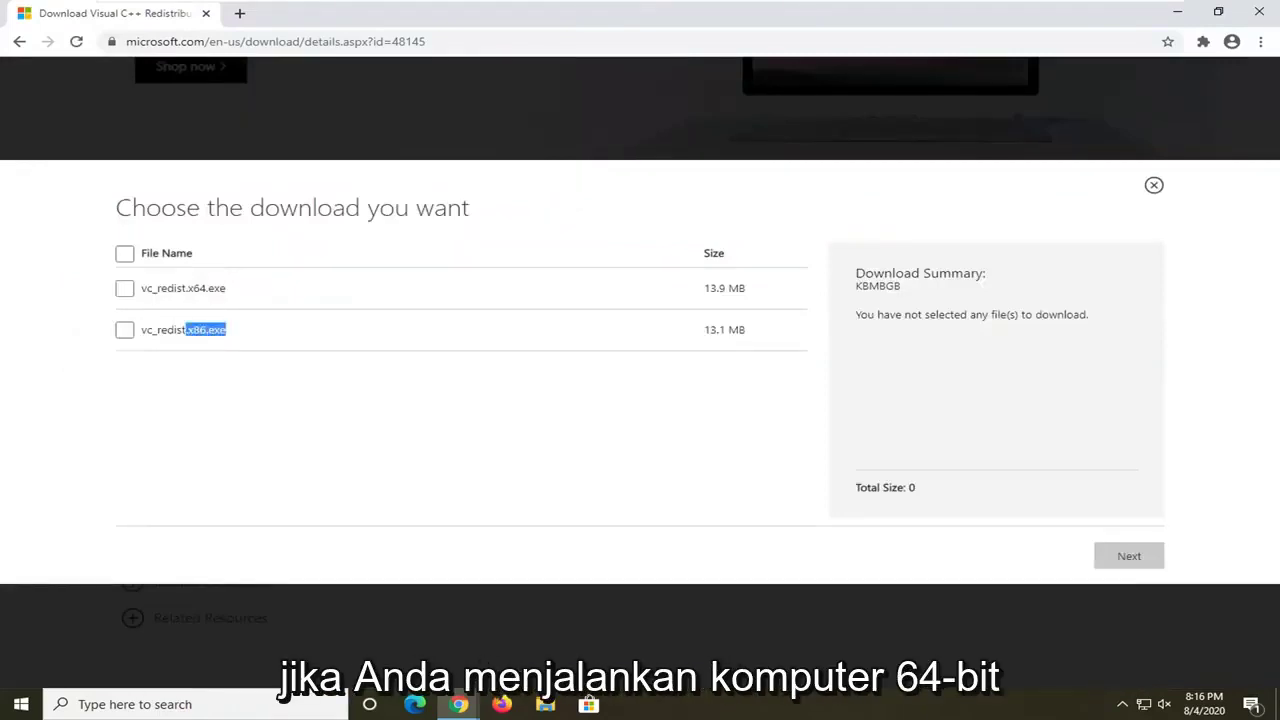
left_click_drag(193, 288, 227, 288)
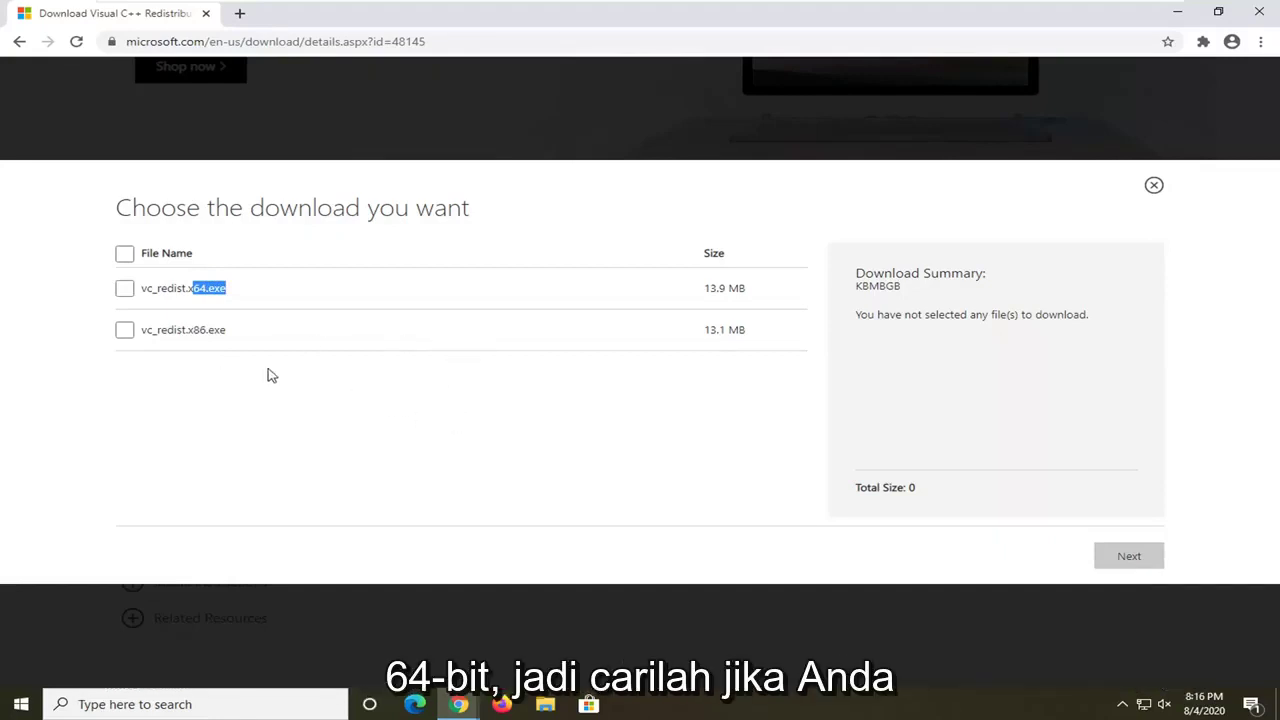
left_click(326, 358)
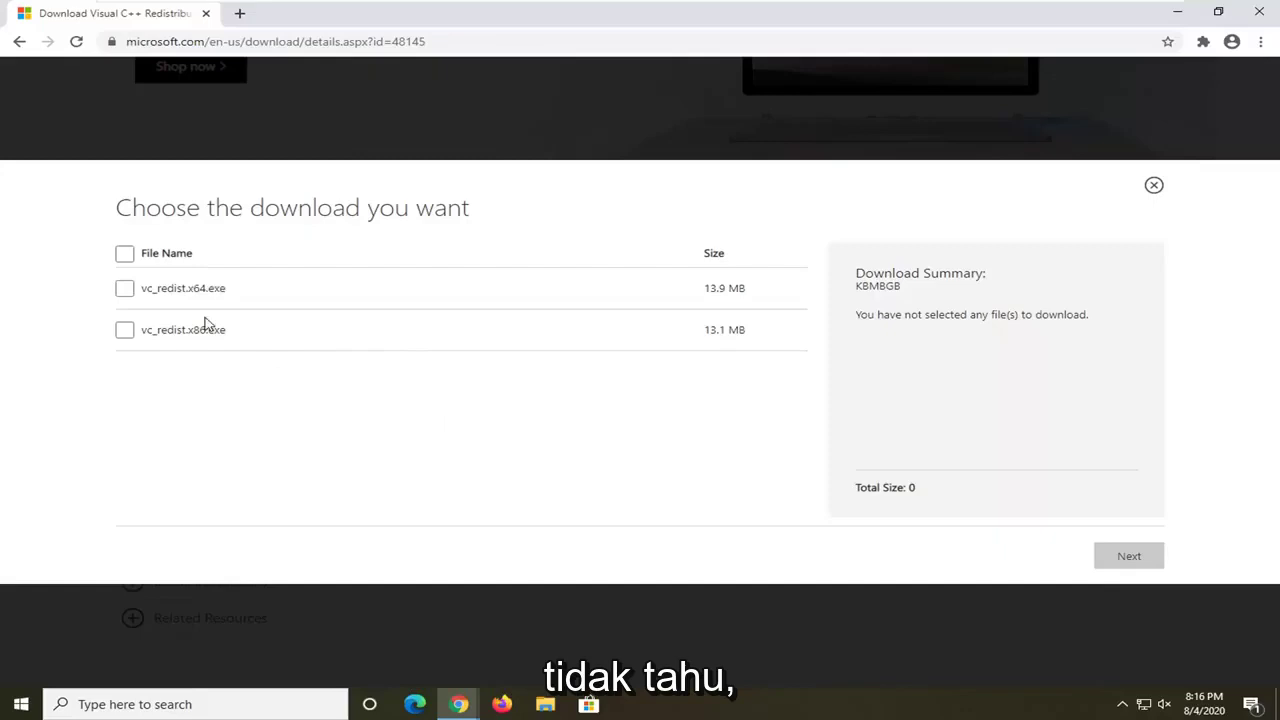
left_click(125, 331)
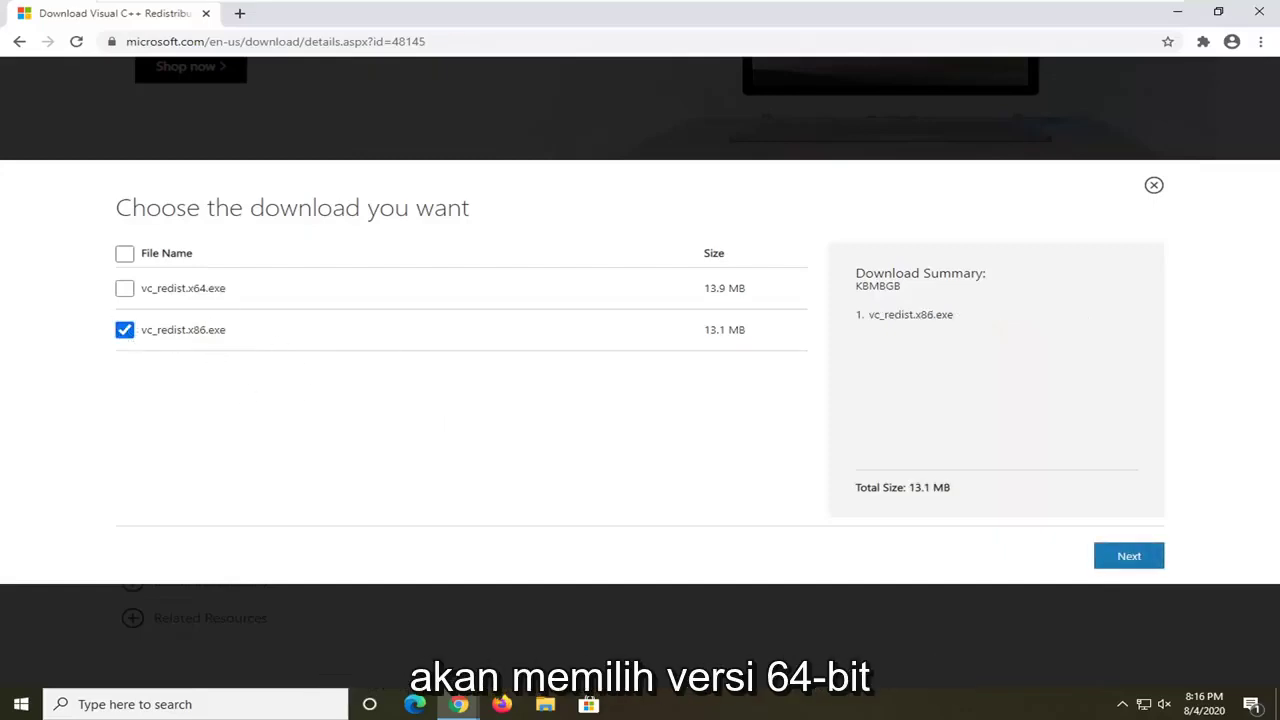
left_click_drag(187, 288, 231, 292)
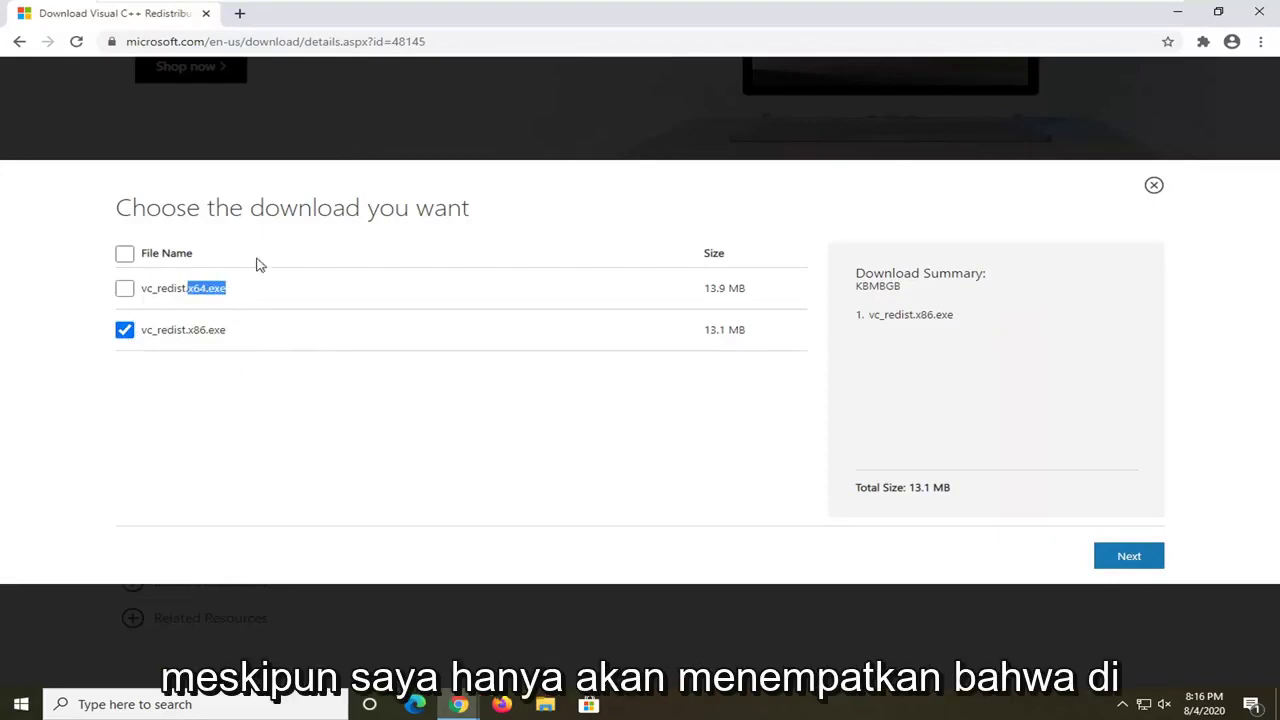
left_click(54, 314)
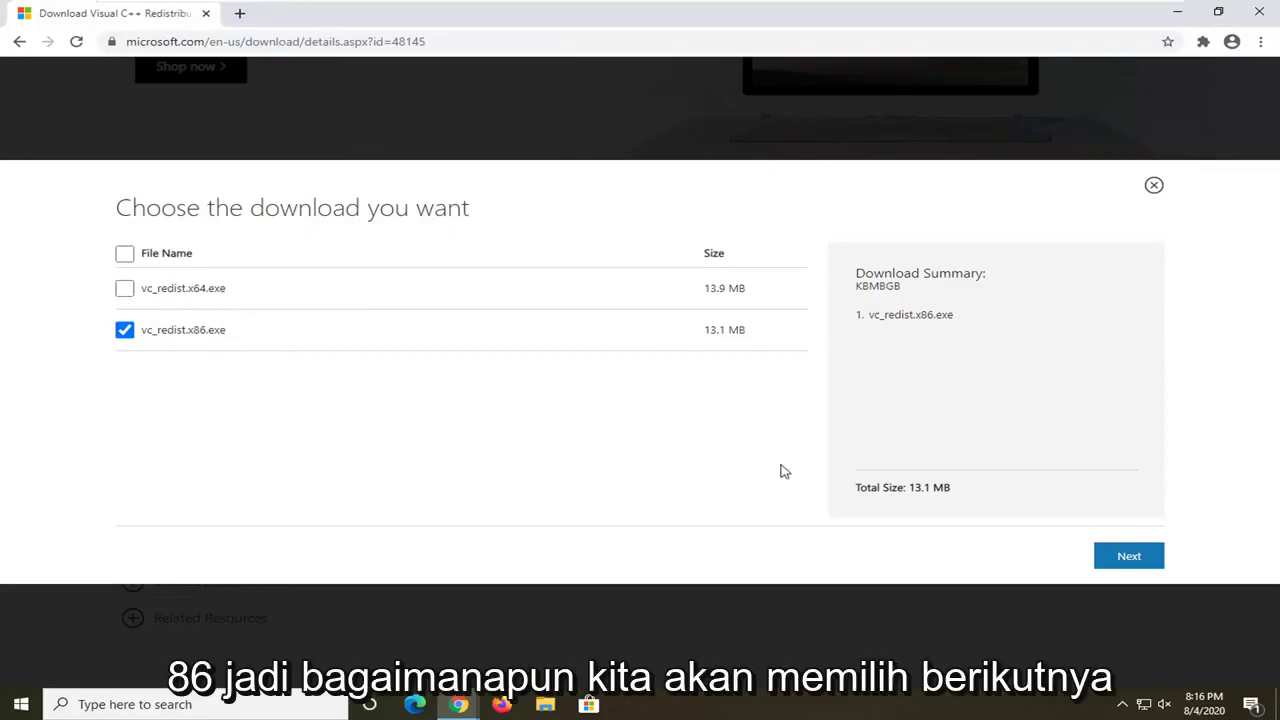
left_click(1130, 560)
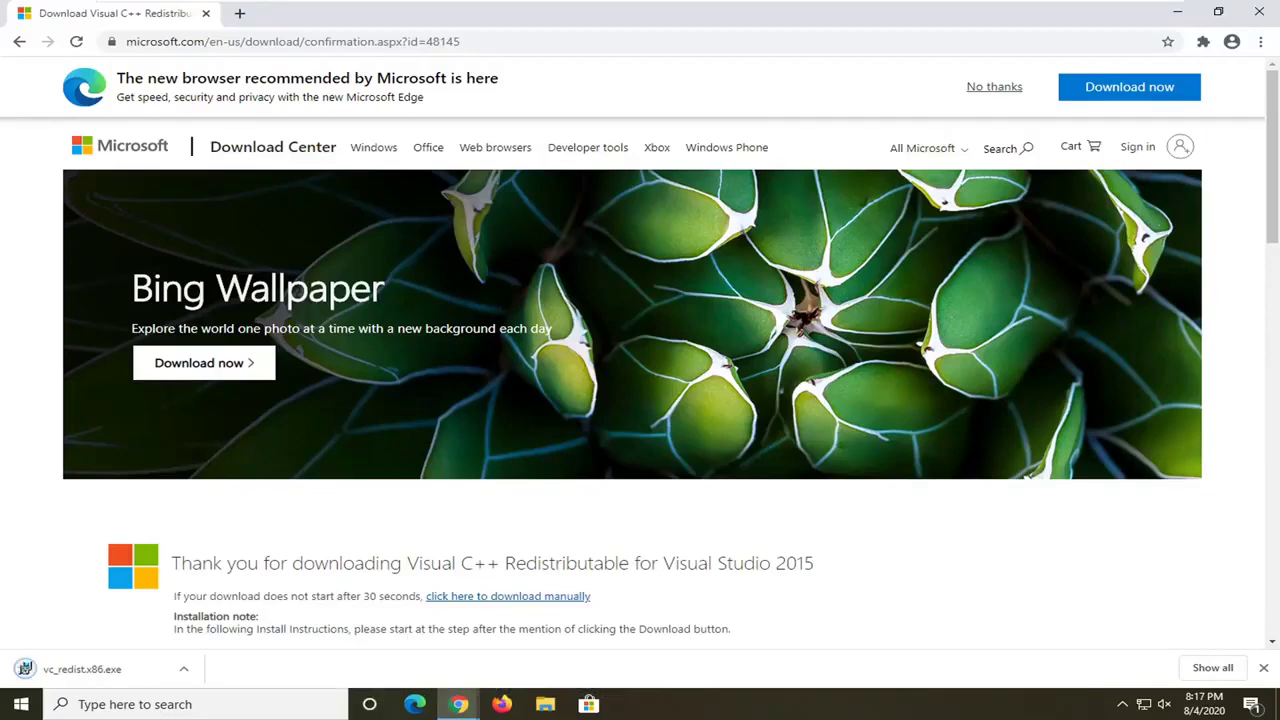
Run the downloaded vc_redist.x86.exe, try to install the redistributable with the license terms accepted, and close the setup
left_click(82, 671)
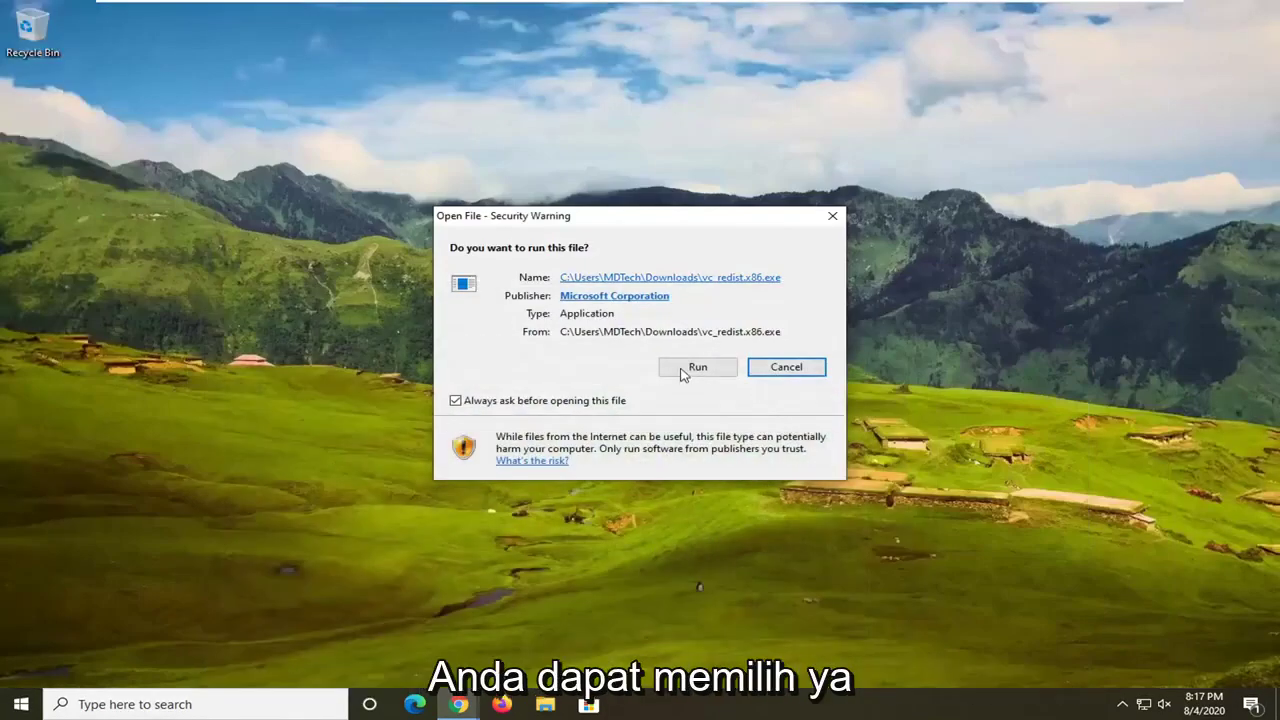
left_click(682, 370)
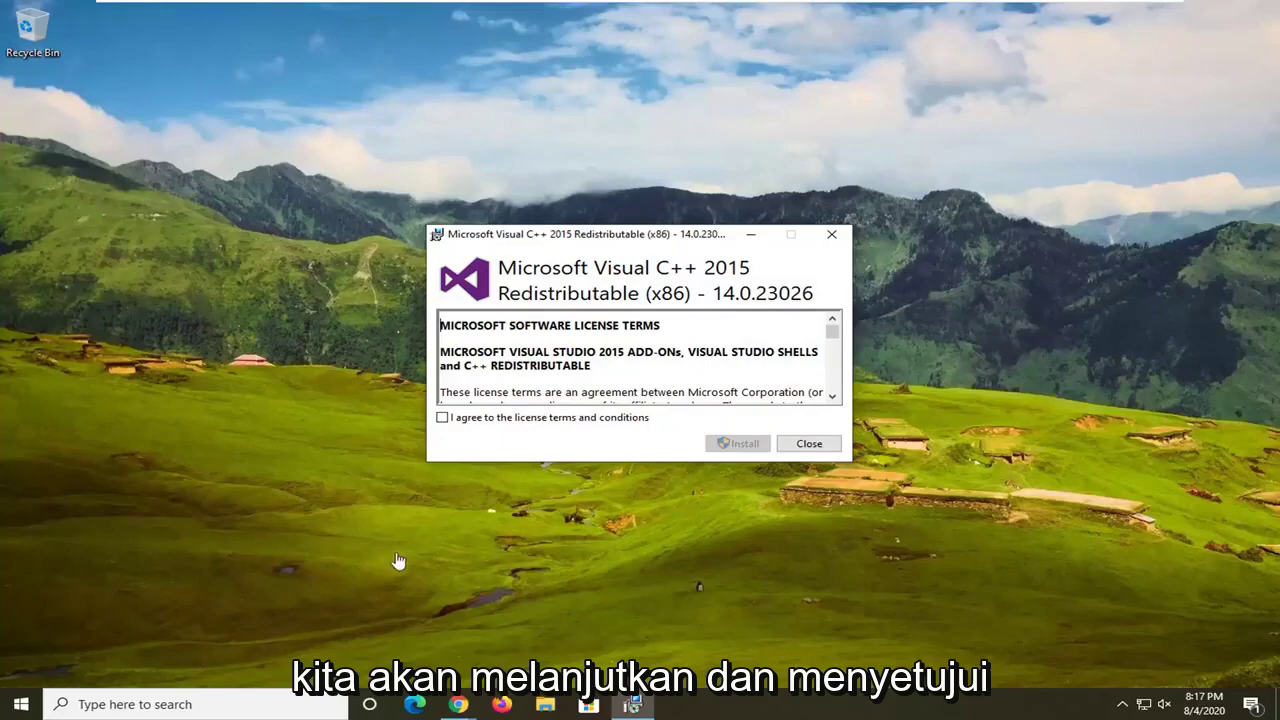
left_click(563, 420)
left_click(740, 443)
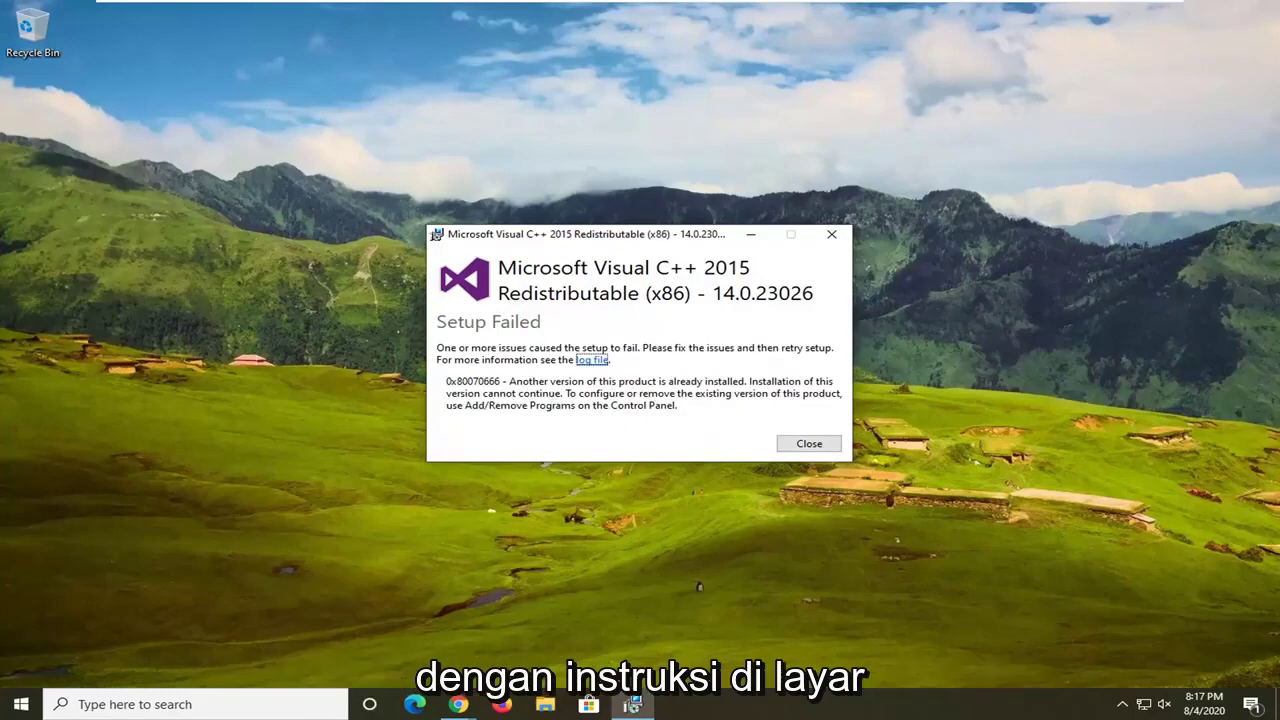
left_click(810, 444)
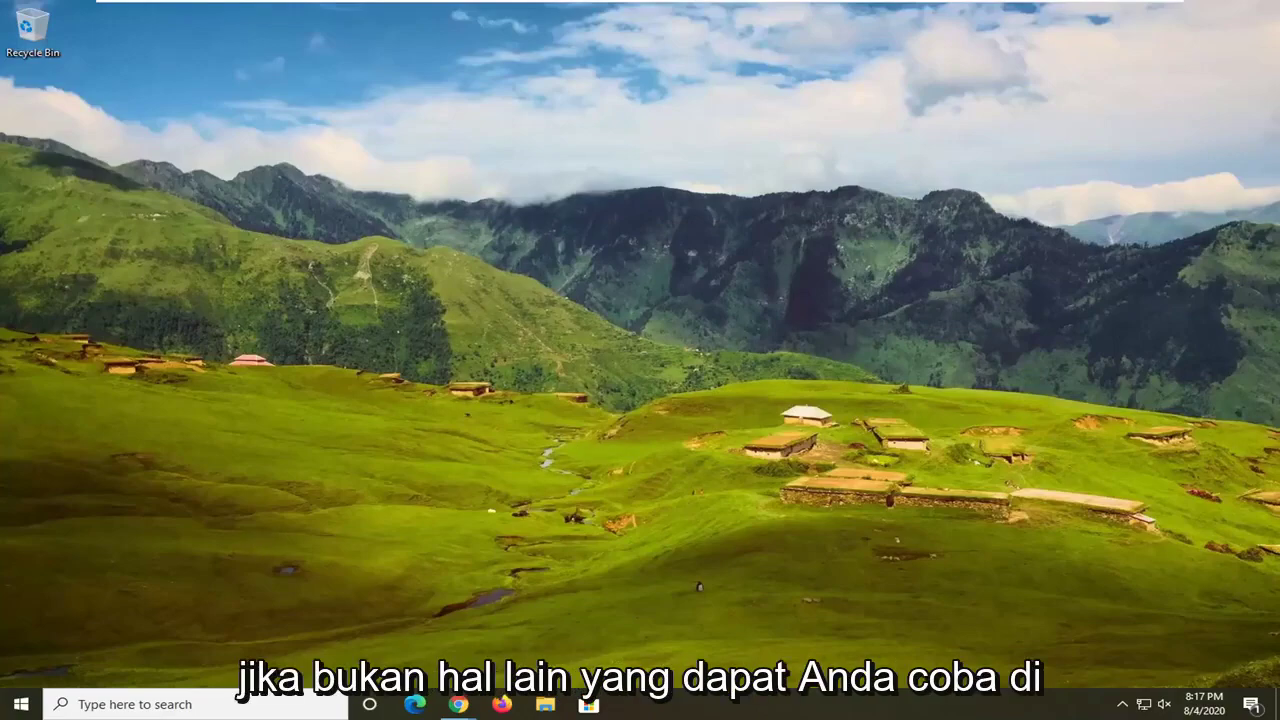
Search Windows for "cmd" and open Command Prompt as administrator, allowing it to make changes
left_click(3, 711)
type("cmd")
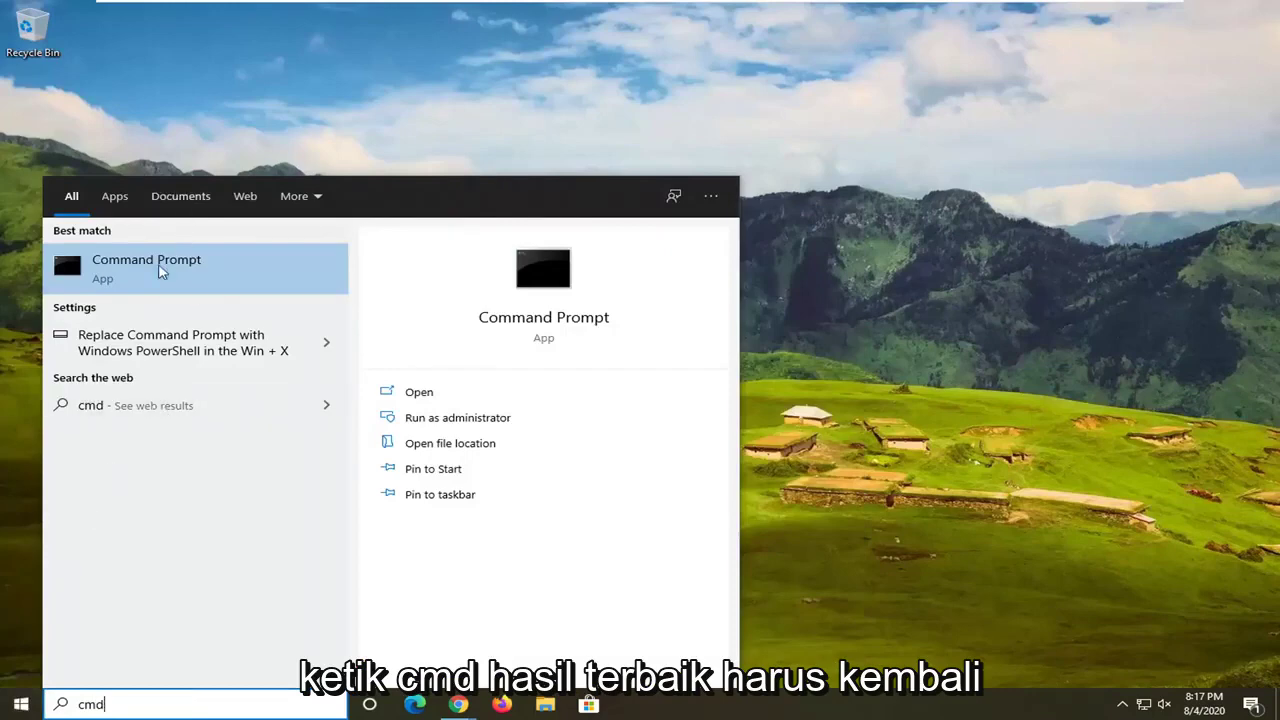
right_click(139, 269)
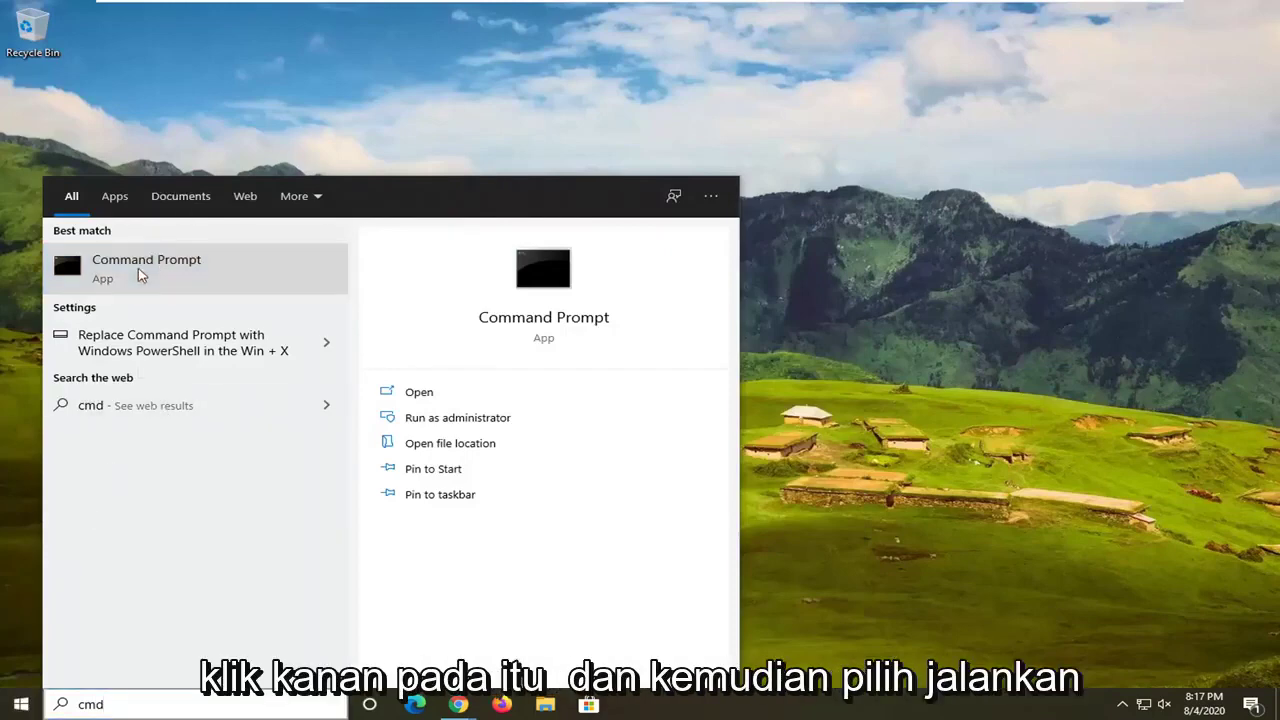
left_click(228, 288)
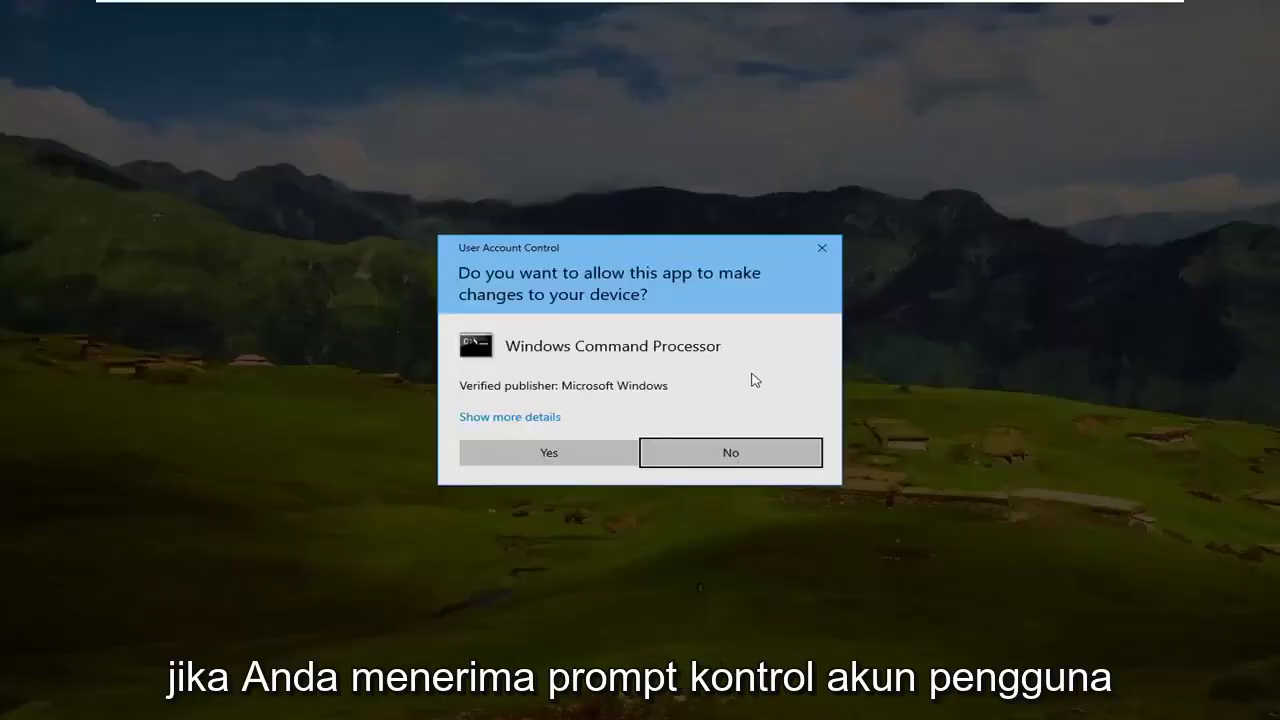
left_click(527, 455)
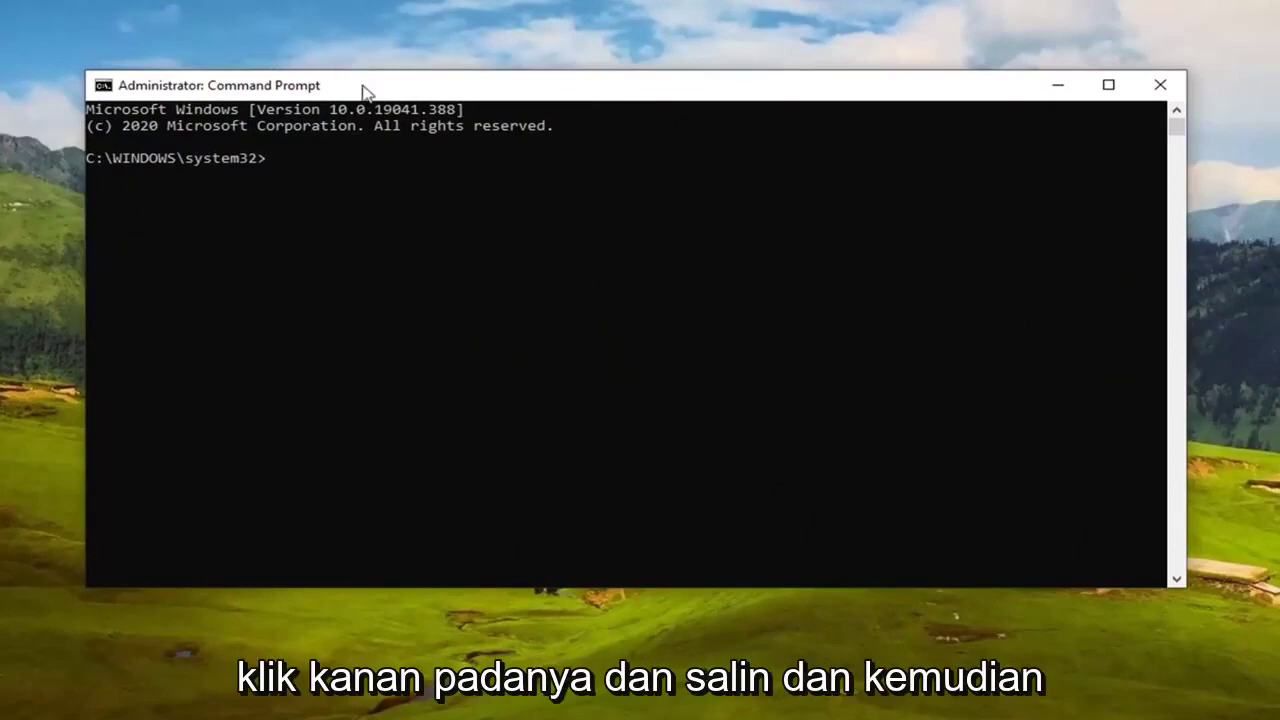
Paste the copied system file check command "sfc /scannow" into Command Prompt and run it
right_click(637, 89)
mouse_move(781, 254)
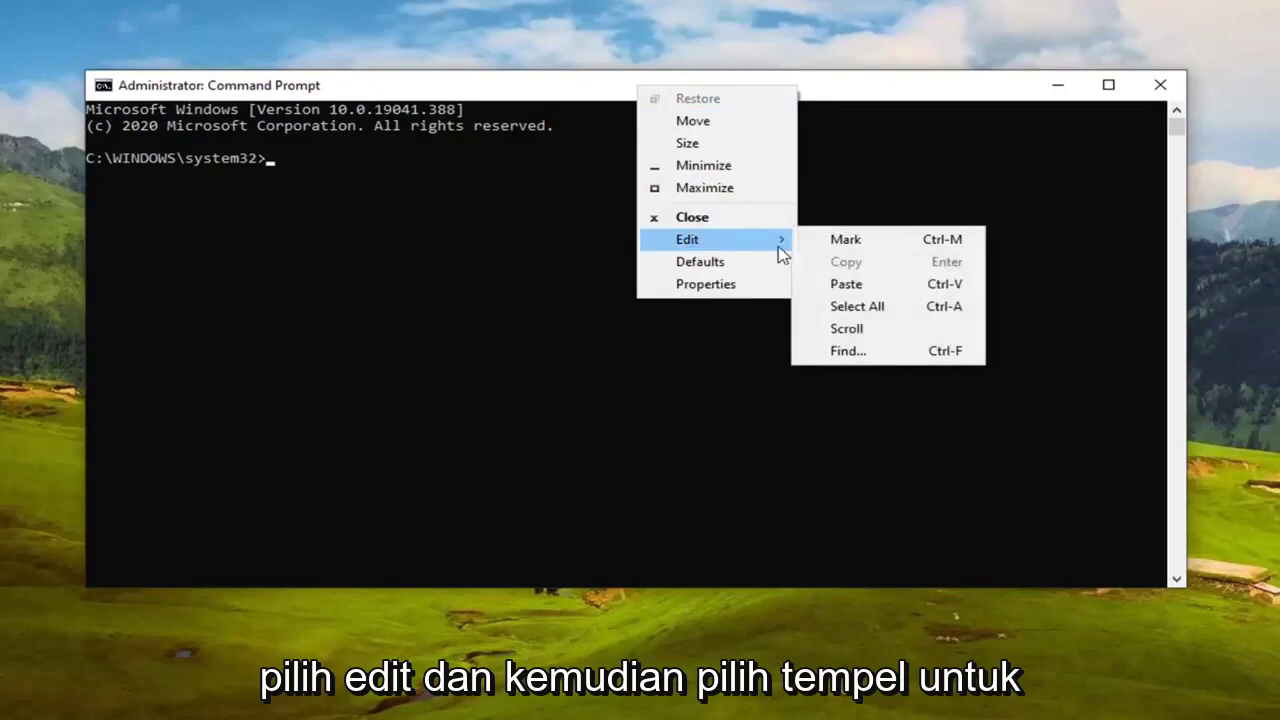
left_click(849, 285)
key("Return")
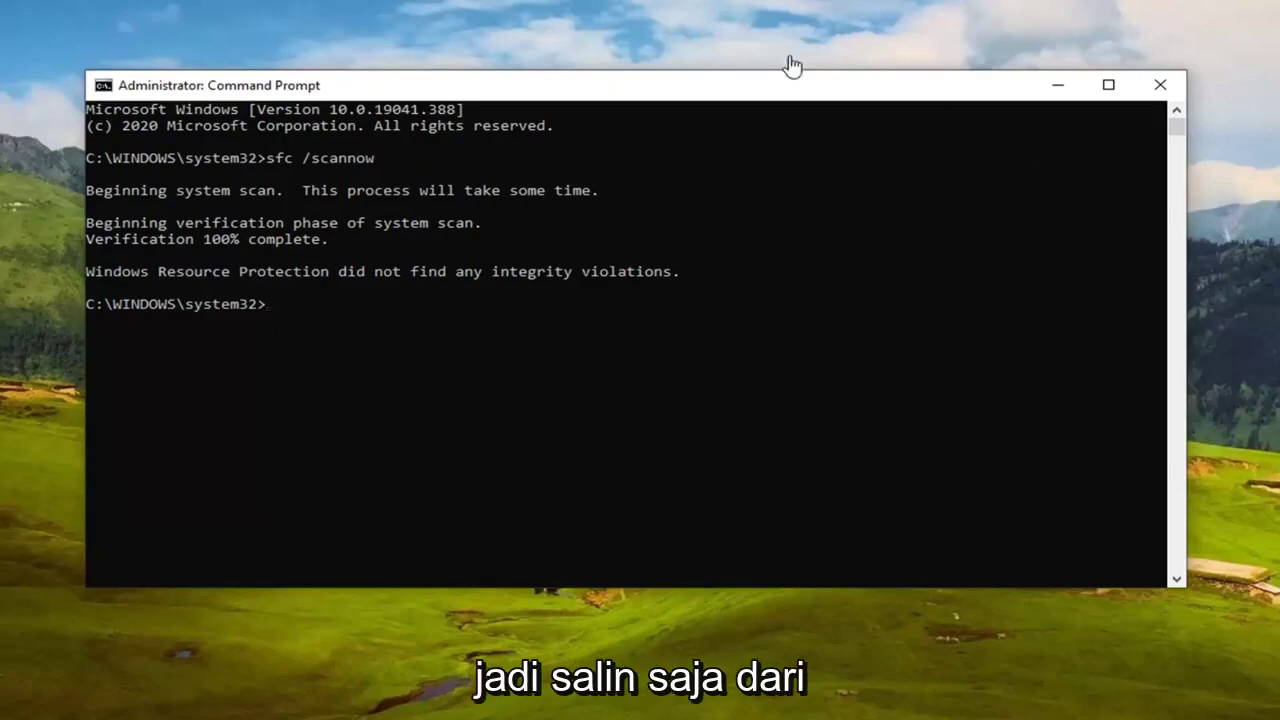
Paste and run "DISM.exe /Online /Cleanup-image /Restorehealth", then close Command Prompt once the repair has finished
right_click(630, 90)
mouse_move(688, 240)
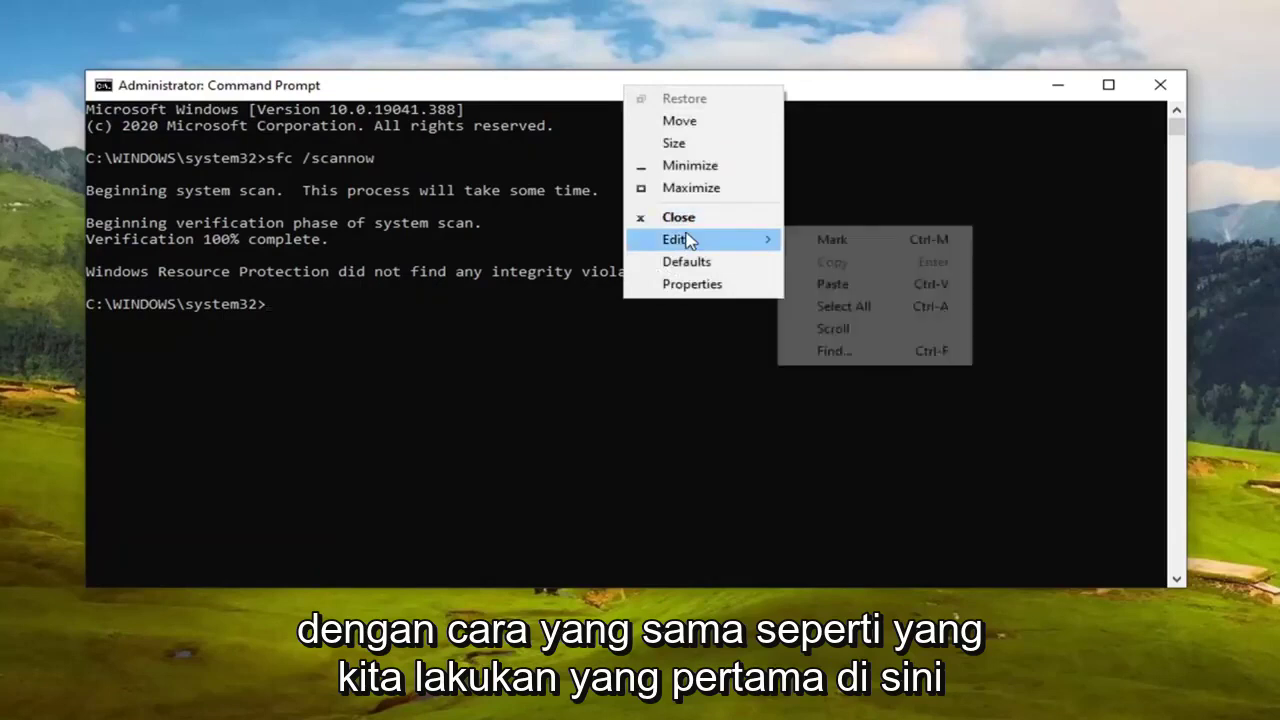
left_click(812, 284)
key("Return")
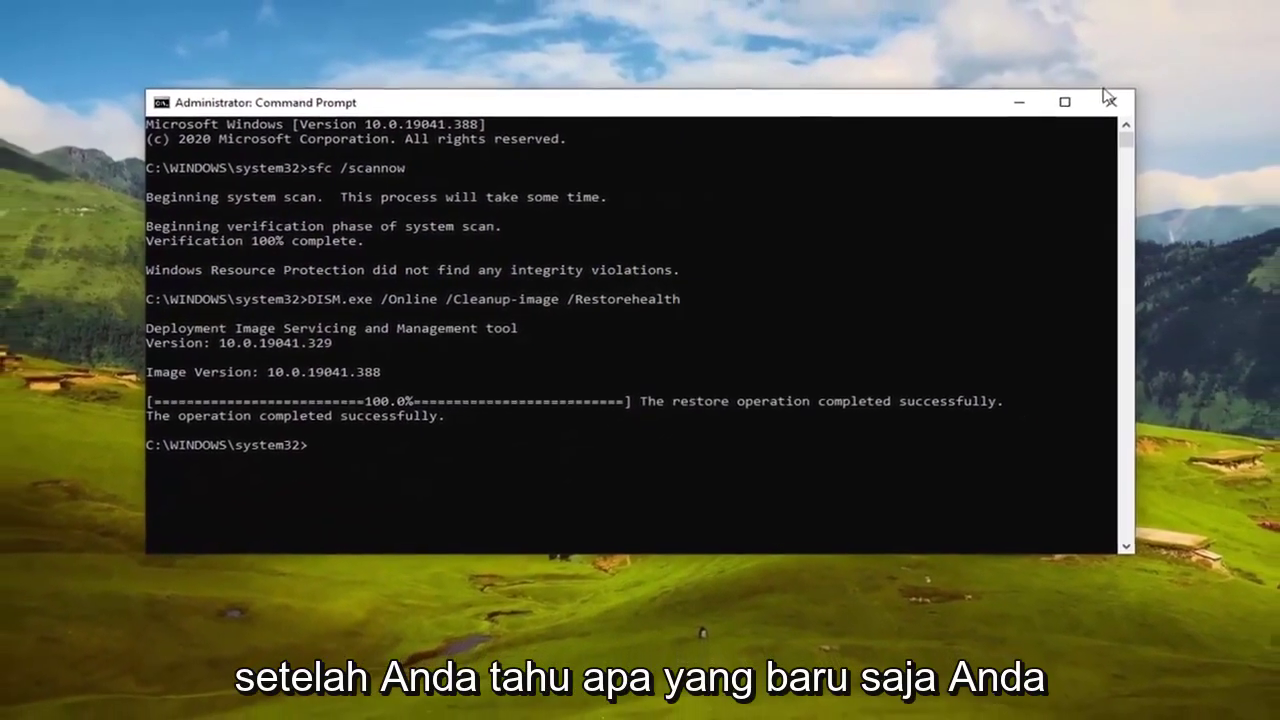
left_click(1108, 100)
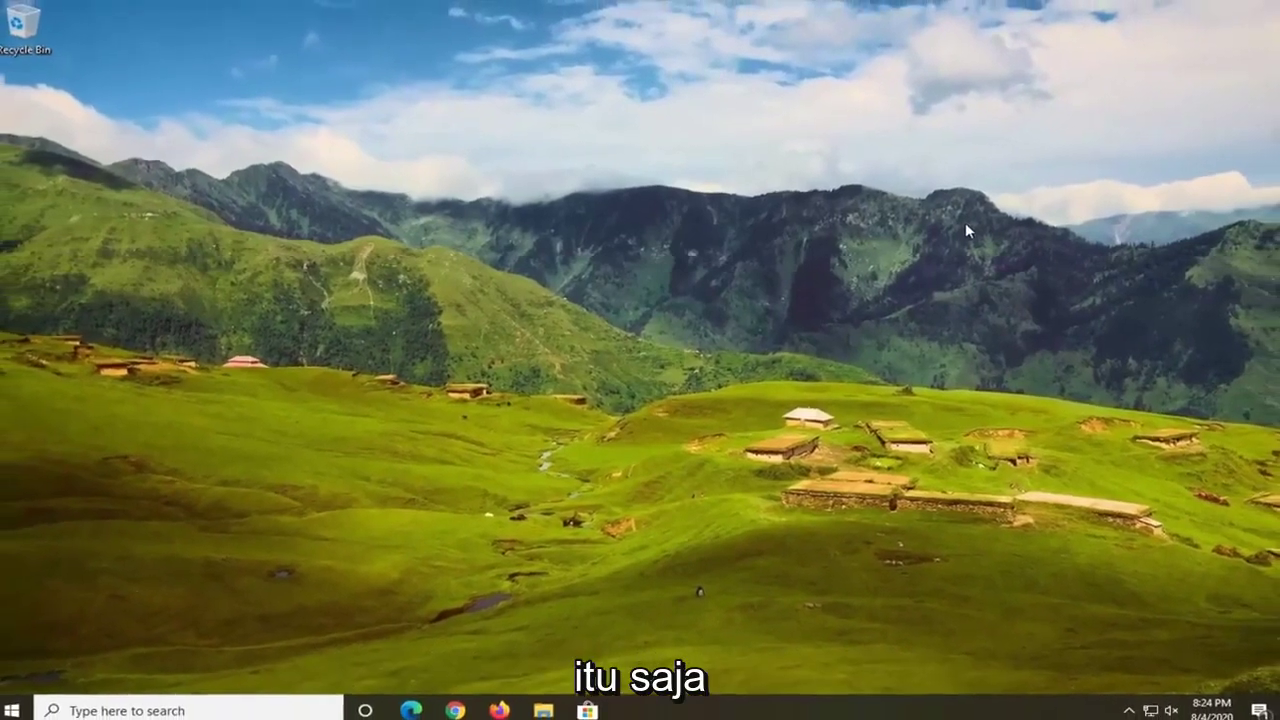